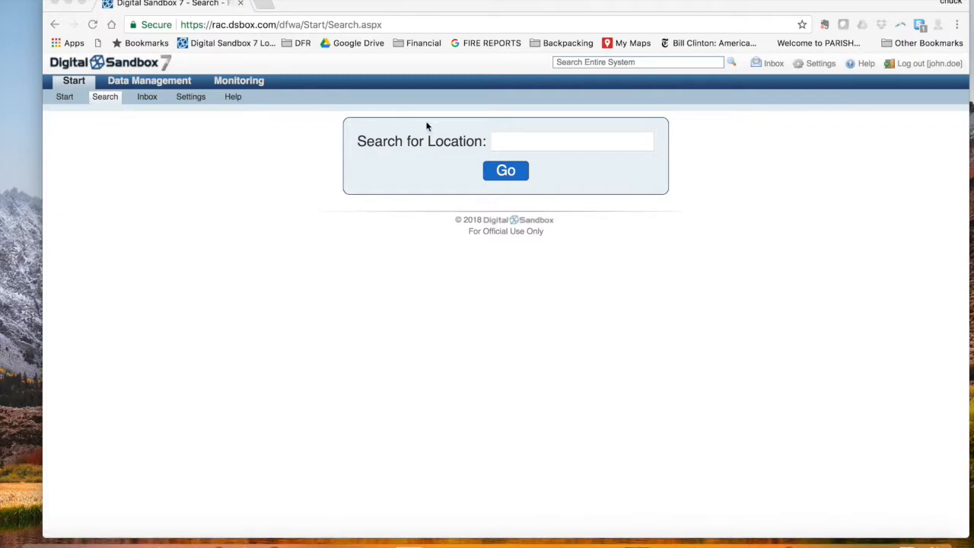
Search the existing locations by the property's street address
{"action": "left_click", "coordinate": [501, 145]}
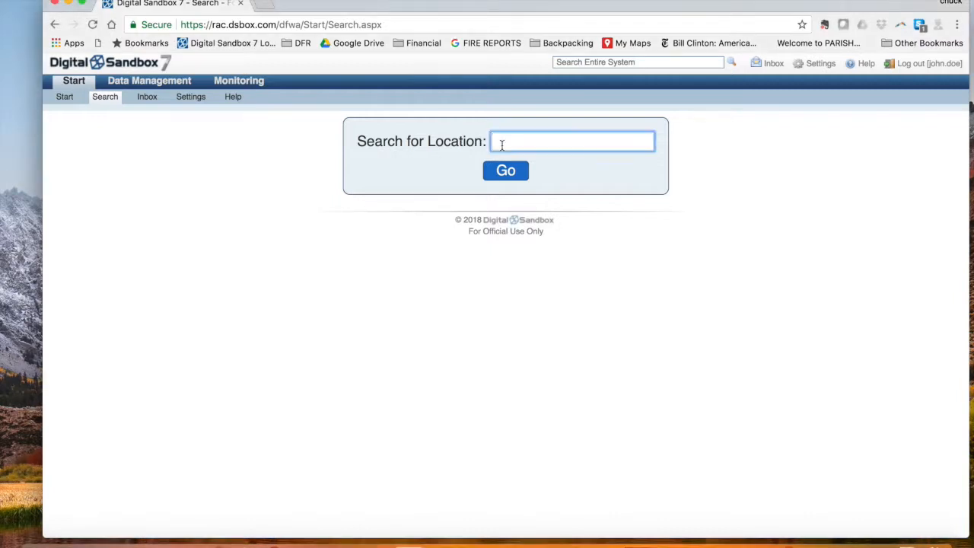
{"action": "type", "text": "123 ma"}
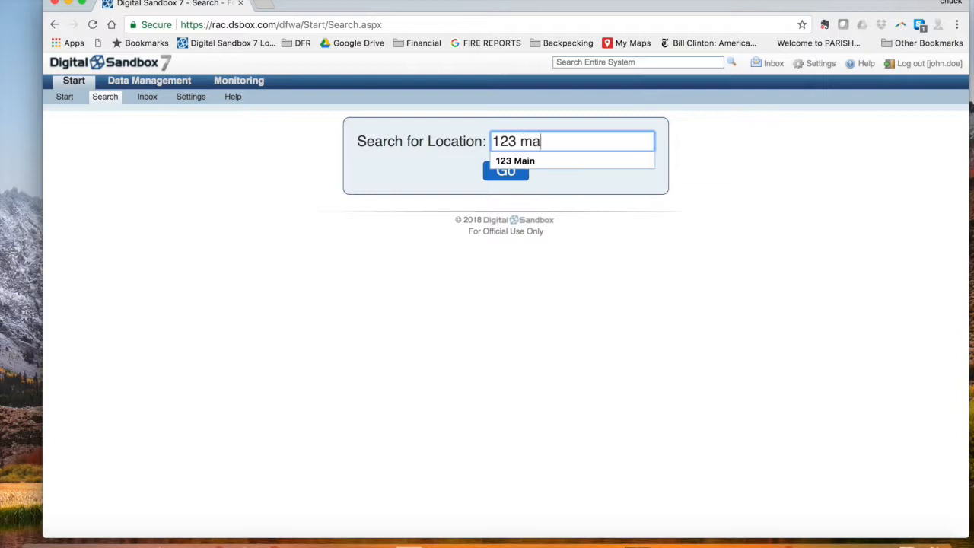
{"action": "type", "text": "in"}
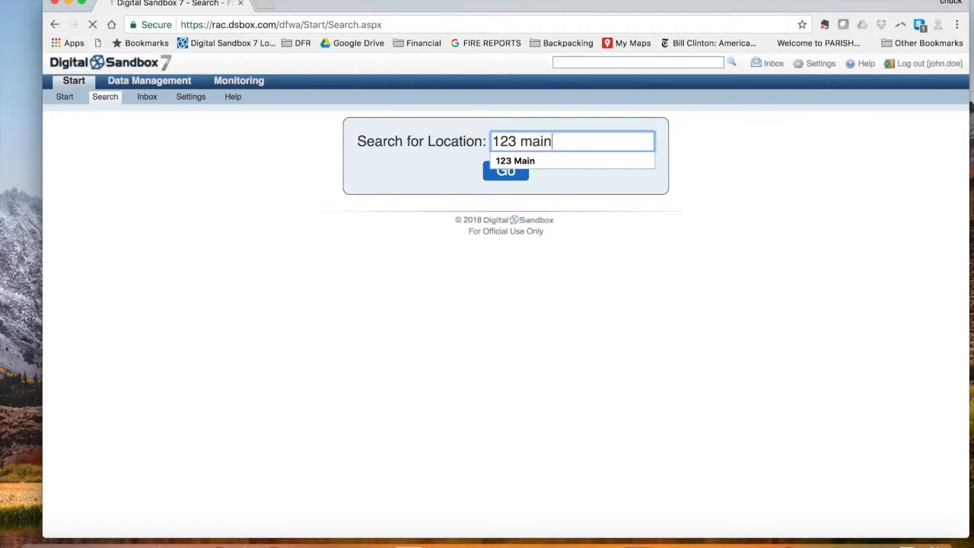
{"action": "key", "text": "Return"}
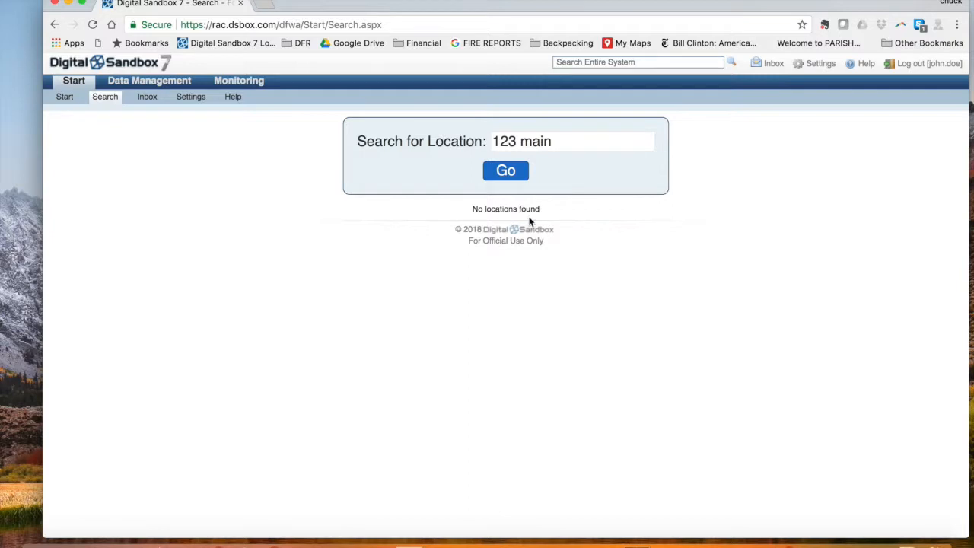
Search the existing locations by the business name "Acme"
{"action": "left_click_drag", "start_coordinate": [557, 145], "coordinate": [495, 143]}
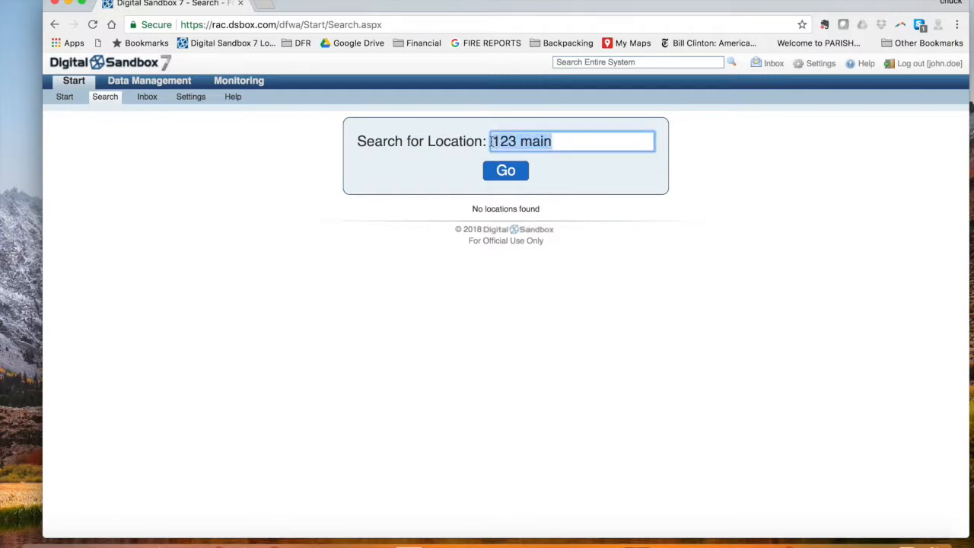
{"action": "type", "text": "Acme"}
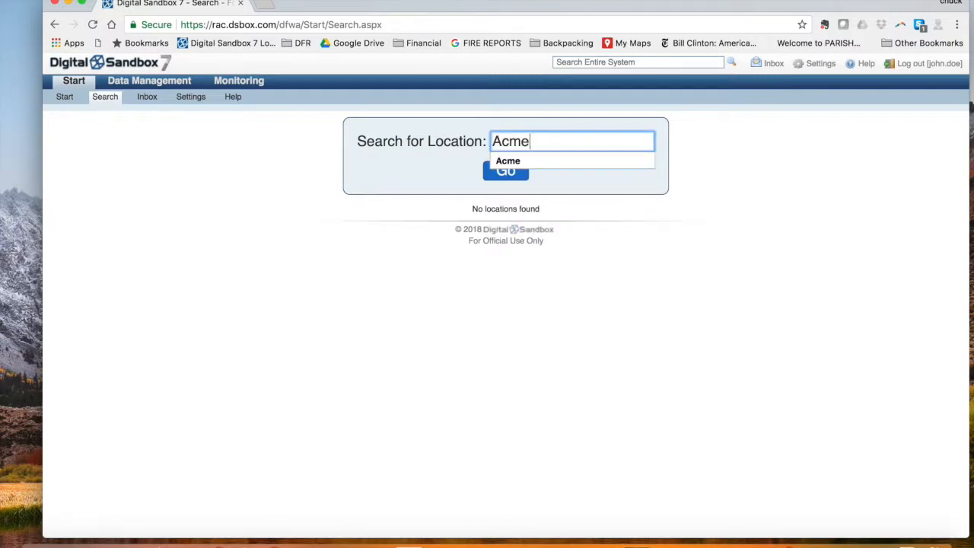
{"action": "left_click", "coordinate": [506, 171]}
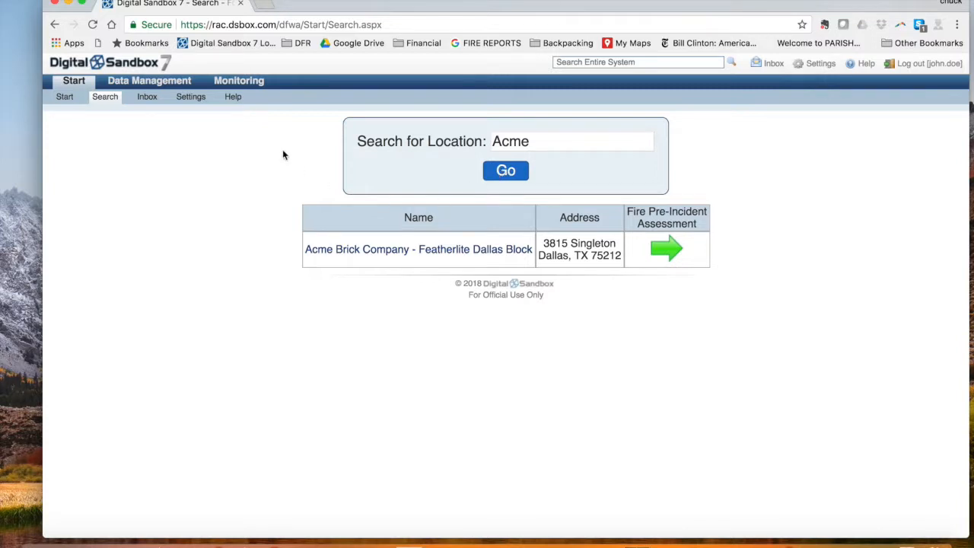
Open the Data Management asset list in an enlarged window and start creating a new asset
{"action": "mouse_move", "coordinate": [172, 87]}
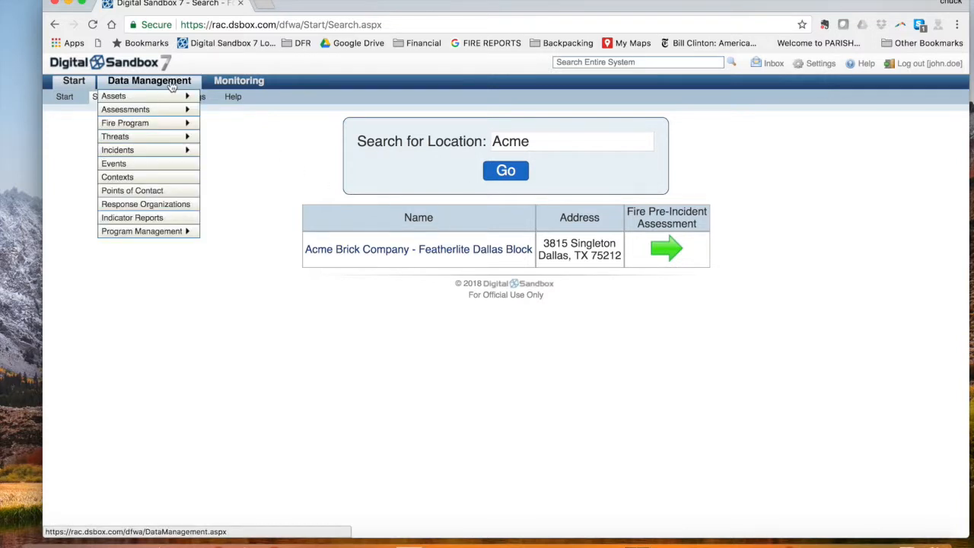
{"action": "mouse_move", "coordinate": [149, 105]}
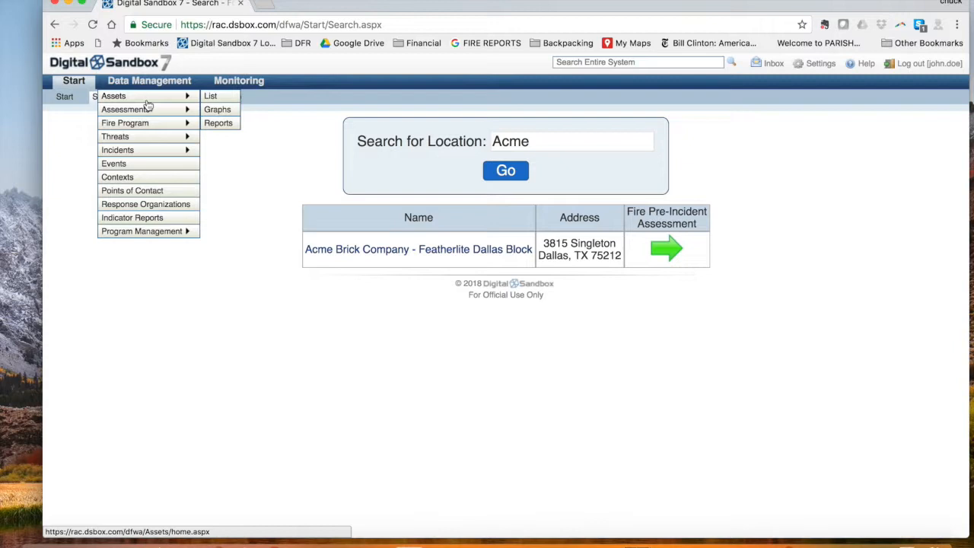
{"action": "left_click", "coordinate": [209, 97]}
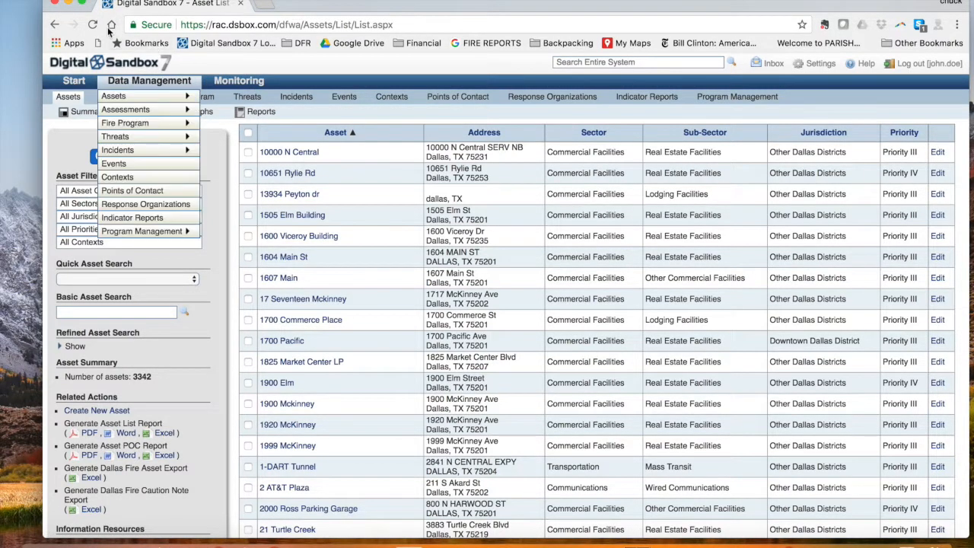
{"action": "left_click", "coordinate": [85, 4]}
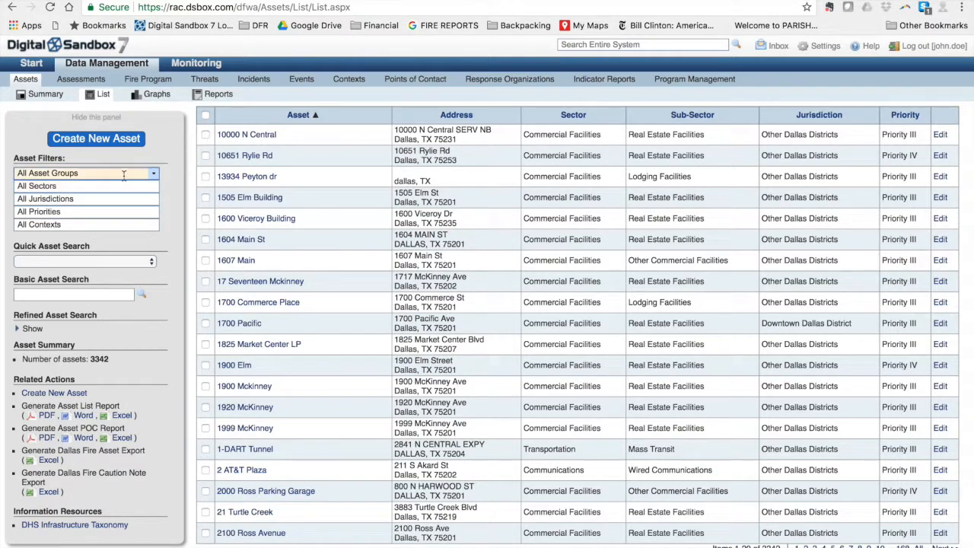
{"action": "left_click", "coordinate": [96, 140]}
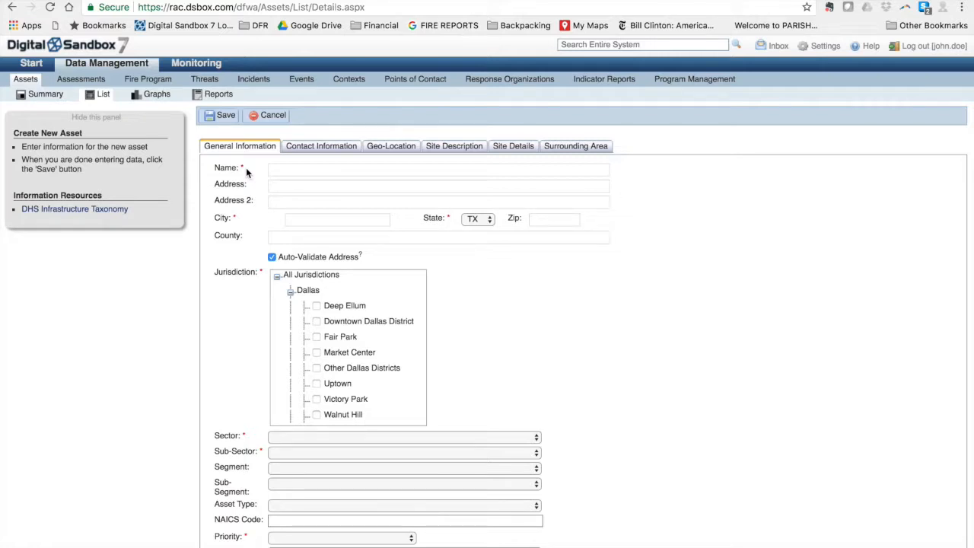
Name the new asset "Acme Manufacturing" and enter its street address and the city Dallas
{"action": "left_click", "coordinate": [285, 167]}
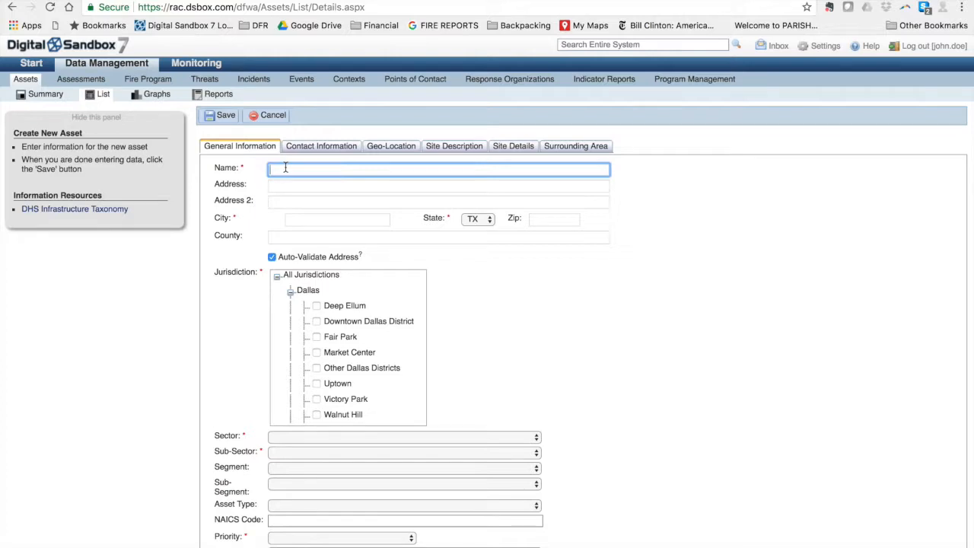
{"action": "type", "text": "Acme Manufacturing"}
{"action": "key", "text": "Tab"}
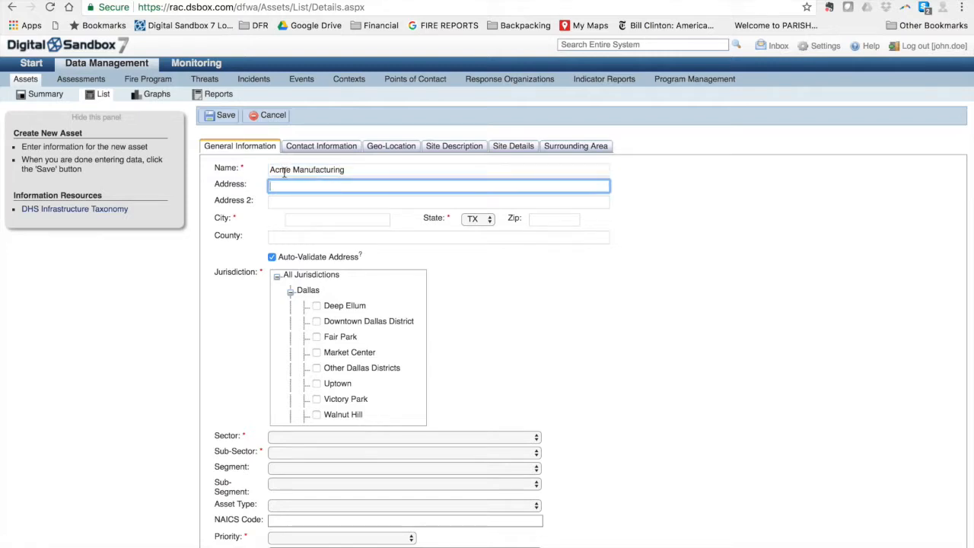
{"action": "type", "text": "123 Main"}
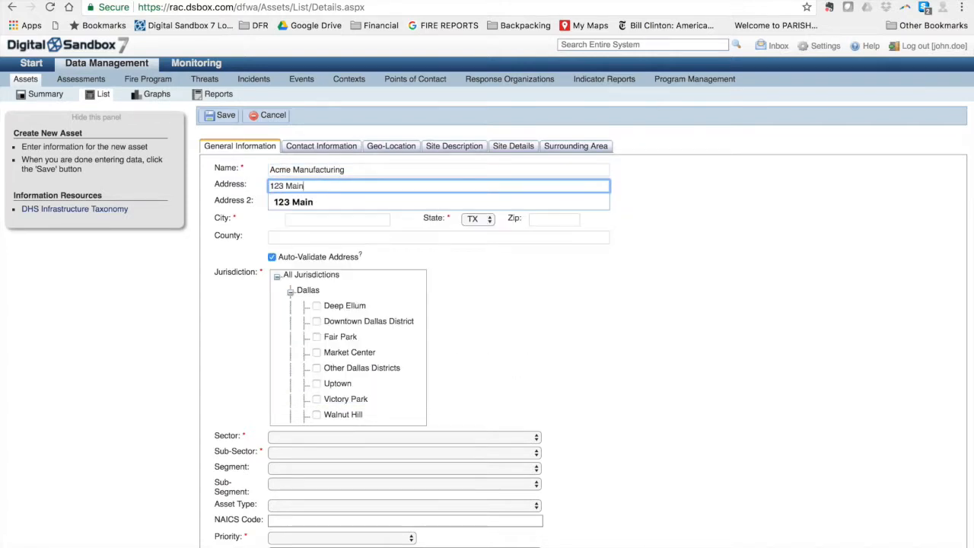
{"action": "key", "text": "Tab"}
{"action": "key", "text": "Tab"}
{"action": "type", "text": "Da"}
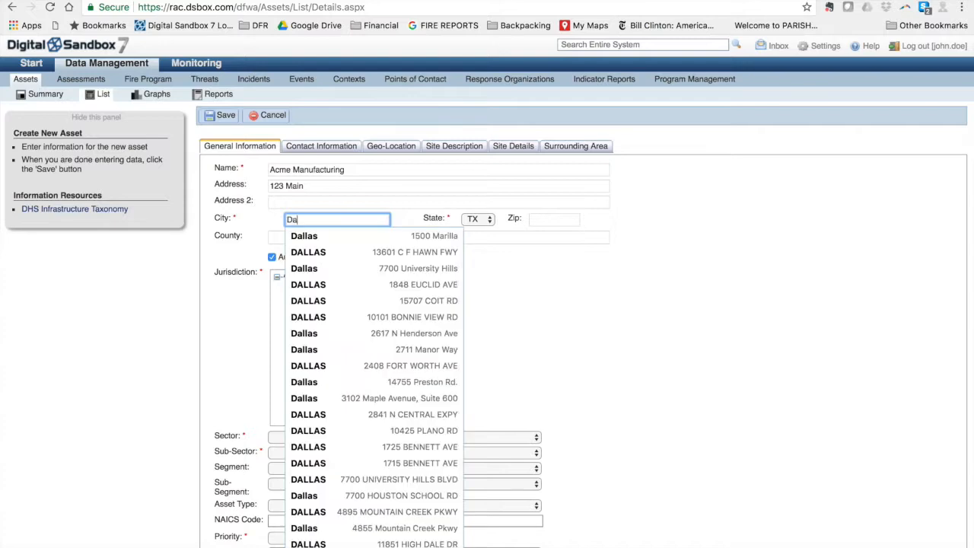
{"action": "type", "text": "llas"}
{"action": "key", "text": "Tab"}
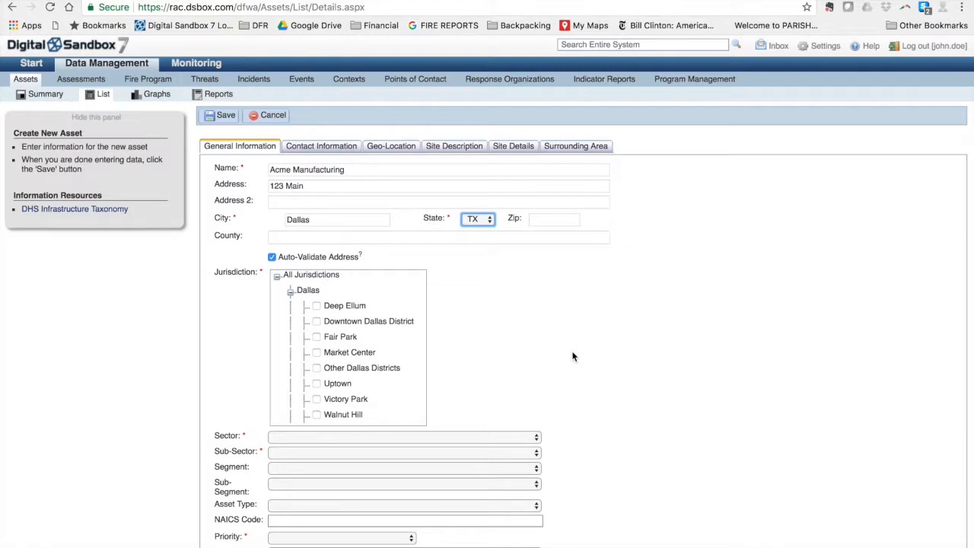
Assign the asset to the Downtown Dallas District jurisdiction only
{"action": "scroll", "coordinate": [574, 357], "scroll_direction": "down", "scroll_amount": 3}
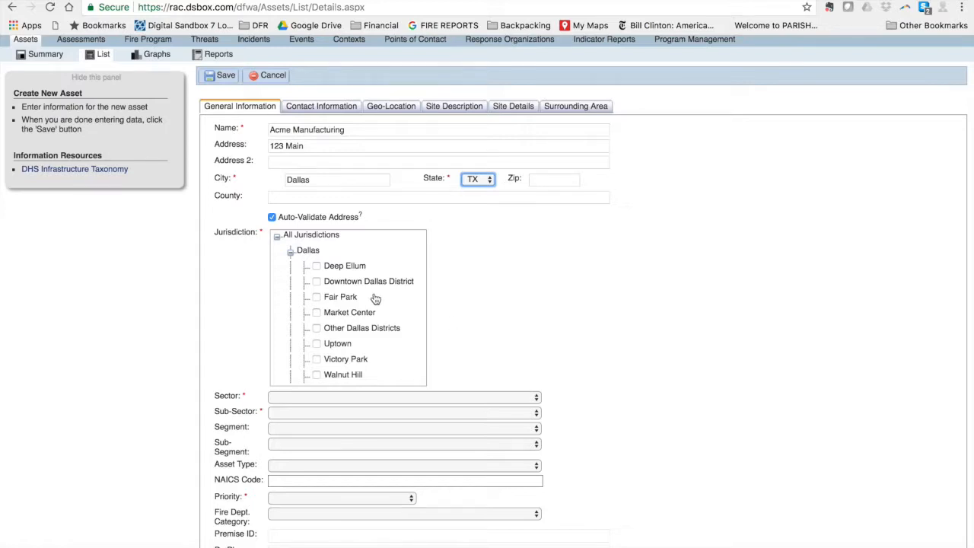
{"action": "left_click", "coordinate": [316, 283]}
{"action": "scroll", "coordinate": [387, 361], "scroll_direction": "down", "scroll_amount": 3}
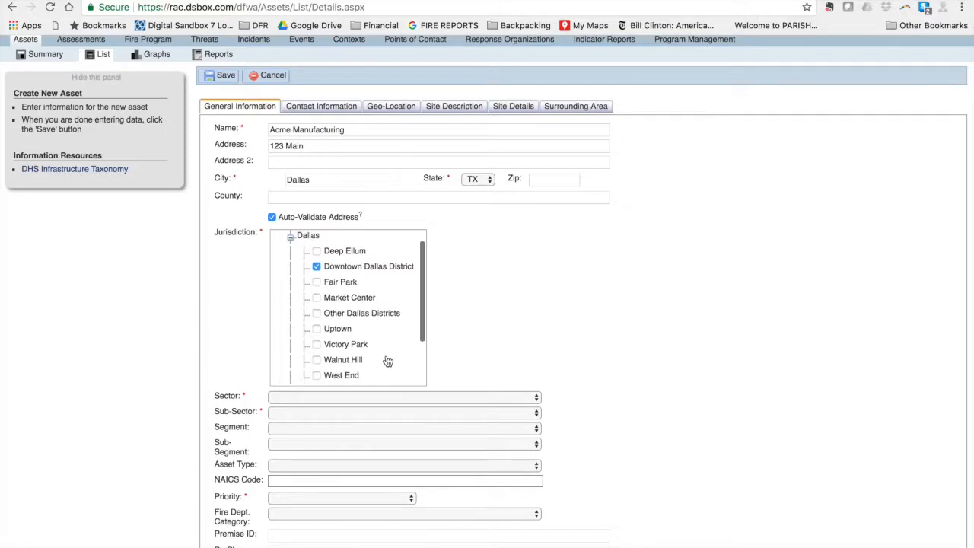
{"action": "scroll", "coordinate": [388, 361], "scroll_direction": "up", "scroll_amount": 3}
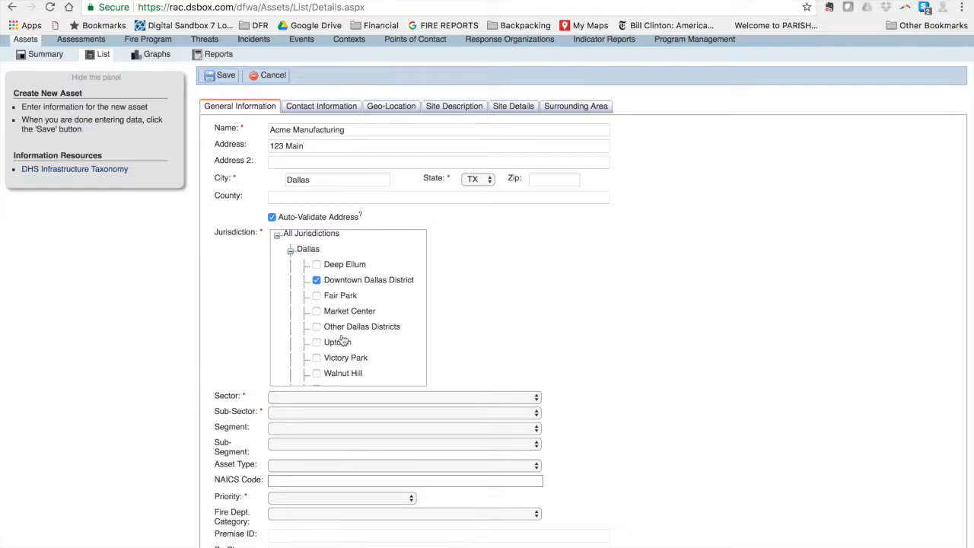
{"action": "left_click", "coordinate": [319, 327]}
{"action": "left_click", "coordinate": [317, 280]}
{"action": "scroll", "coordinate": [450, 345], "scroll_direction": "down", "scroll_amount": 2}
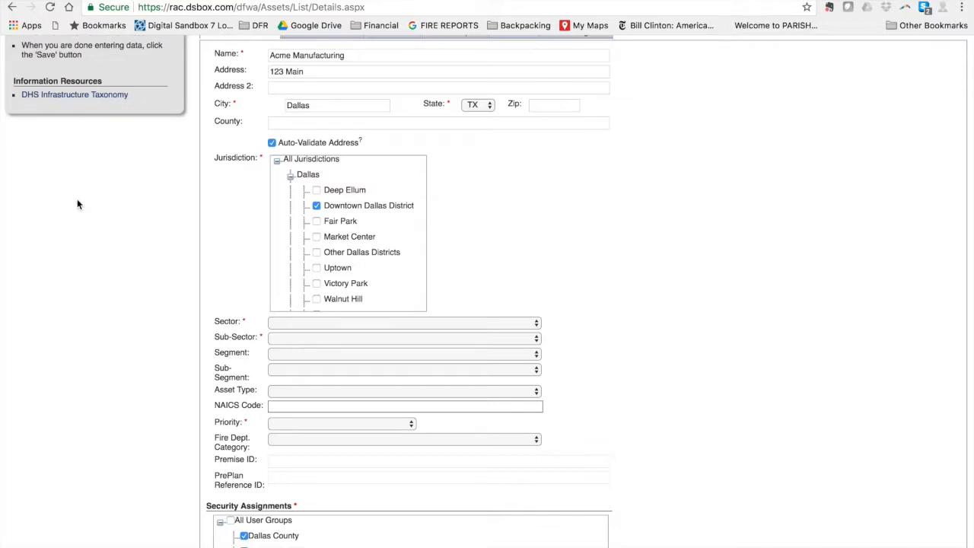
Open the GIS forms list on the Dallas Fire-Rescue internal document site in a new browser tab
{"action": "left_click", "coordinate": [225, 0]}
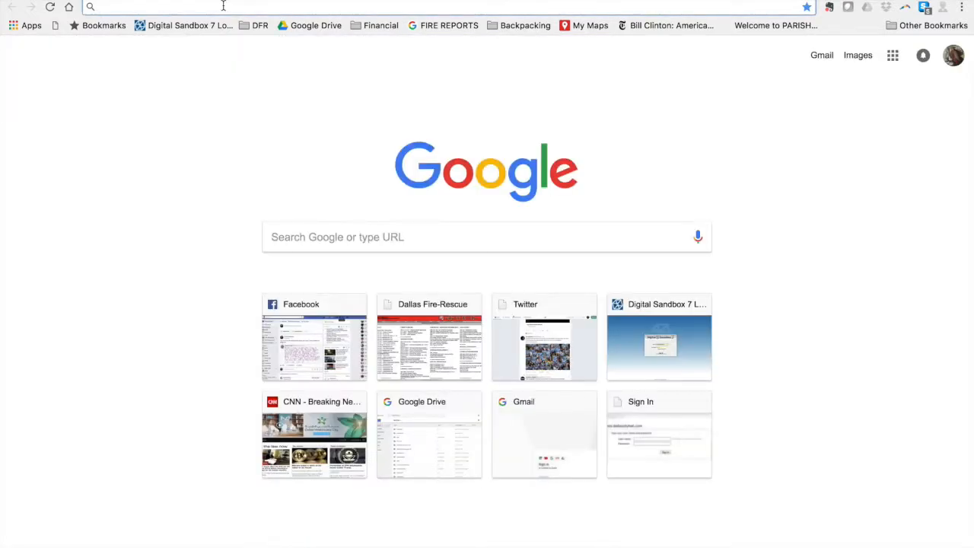
{"action": "left_click", "coordinate": [440, 361]}
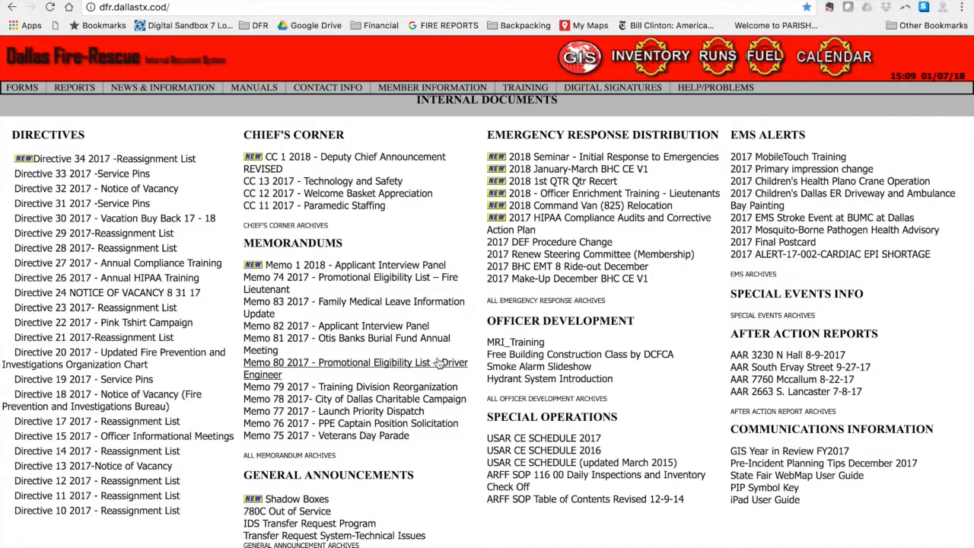
{"action": "left_click", "coordinate": [576, 61]}
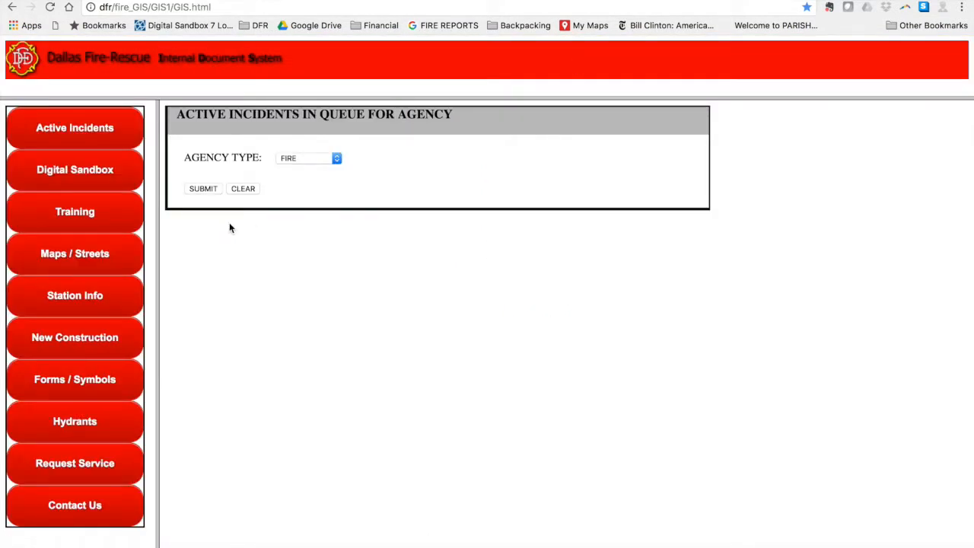
{"action": "left_click", "coordinate": [96, 385]}
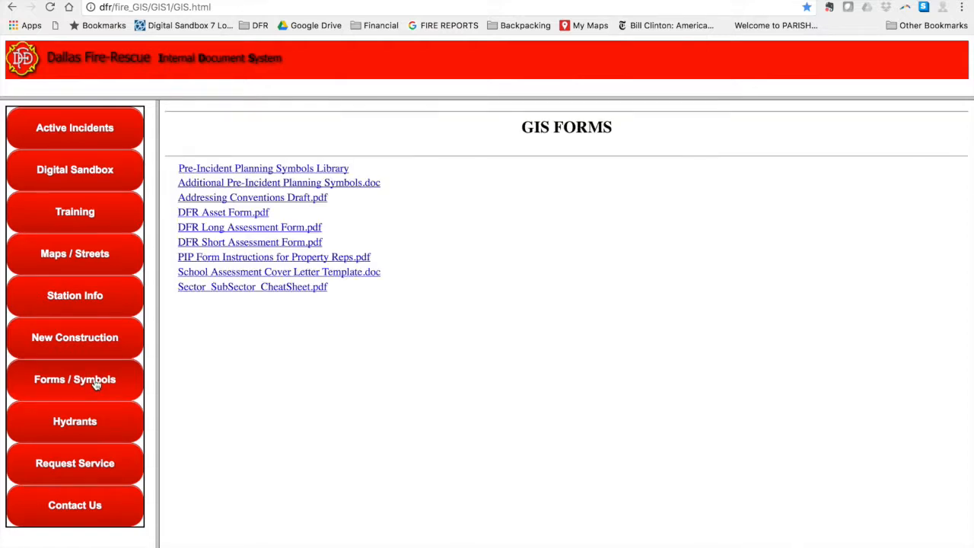
Open Sector_SubSector_CheatSheet.pdf and look through its DHS taxonomy examples by business type
{"action": "left_click", "coordinate": [198, 292]}
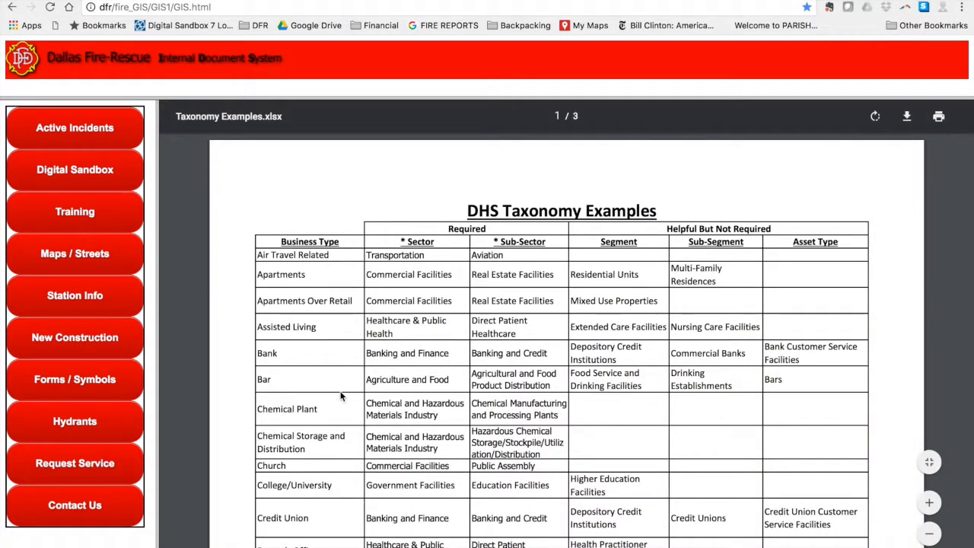
{"action": "scroll", "coordinate": [341, 395], "scroll_direction": "down", "scroll_amount": 15}
{"action": "scroll", "coordinate": [341, 396], "scroll_direction": "down", "scroll_amount": 5}
{"action": "scroll", "coordinate": [339, 386], "scroll_direction": "up", "scroll_amount": 20}
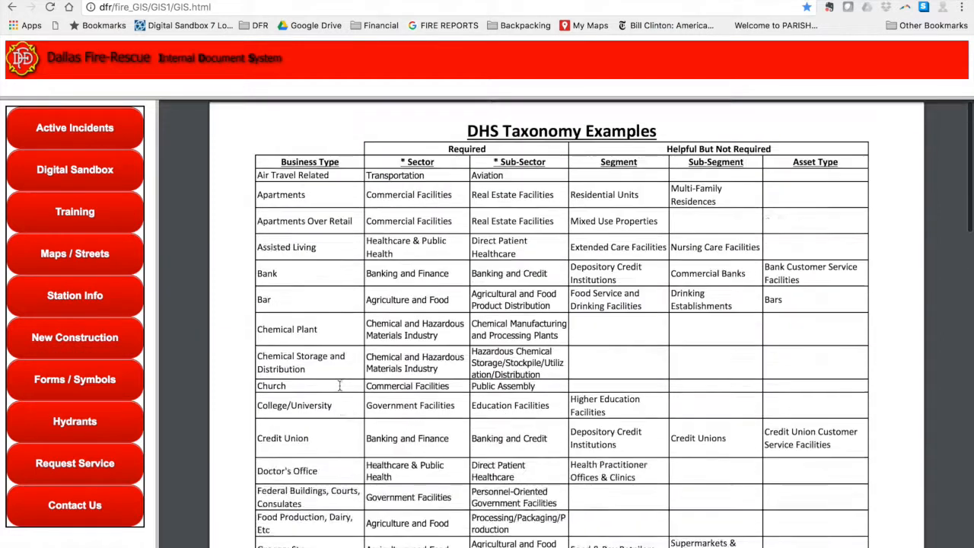
Back in the new asset form, set Sector to Commercial Facilities, Sub-Sector to Real Estate Facilities and Segment to Residential Units
{"action": "key", "text": "ctrl+Tab"}
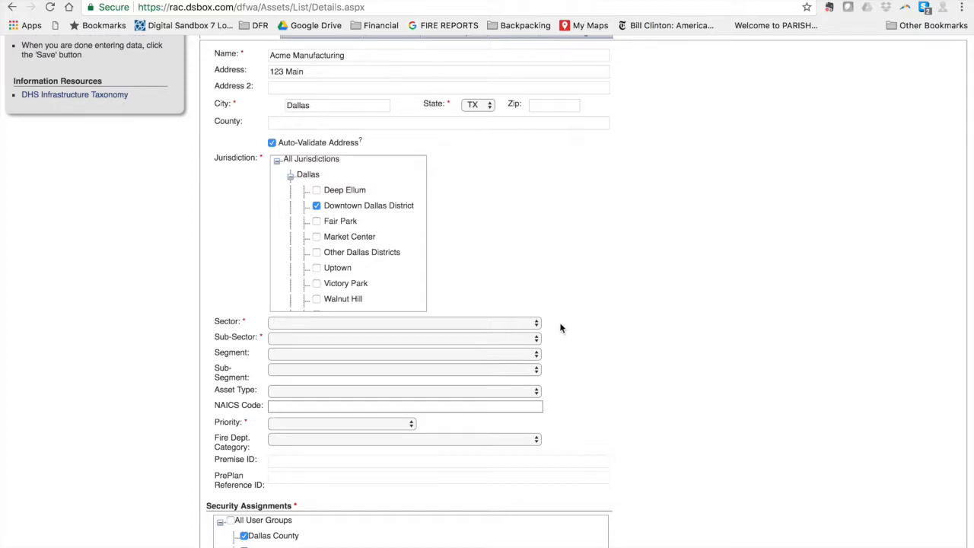
{"action": "scroll", "coordinate": [559, 333], "scroll_direction": "down", "scroll_amount": 1}
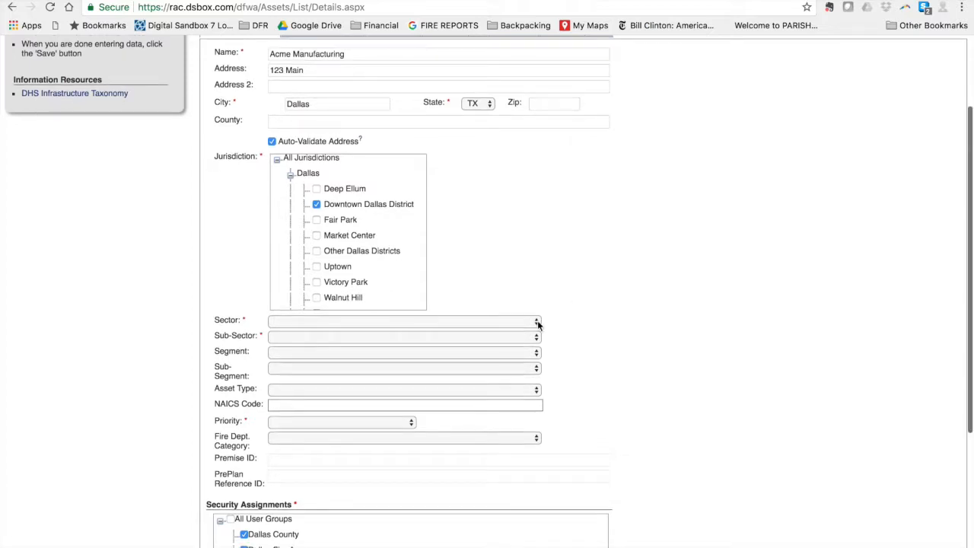
{"action": "left_click", "coordinate": [537, 322]}
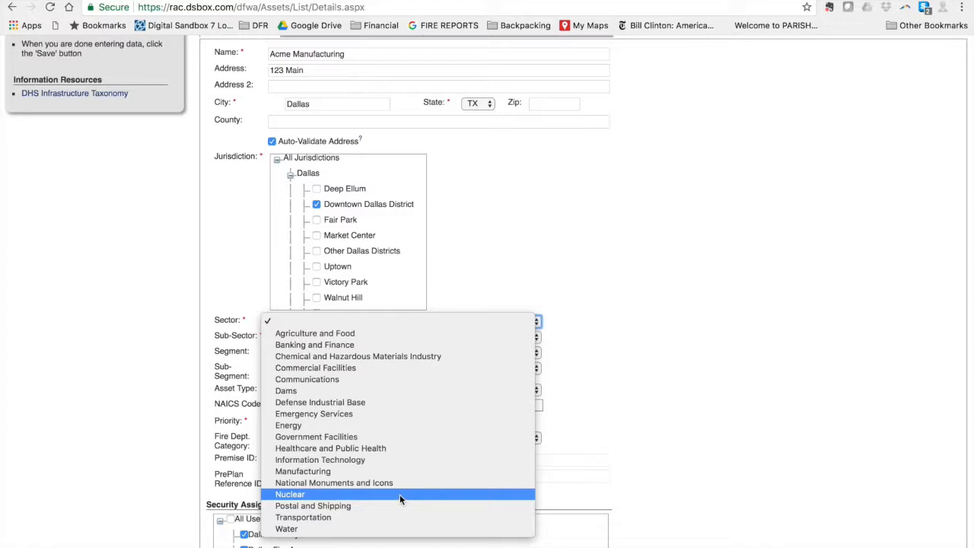
{"action": "left_click", "coordinate": [390, 369]}
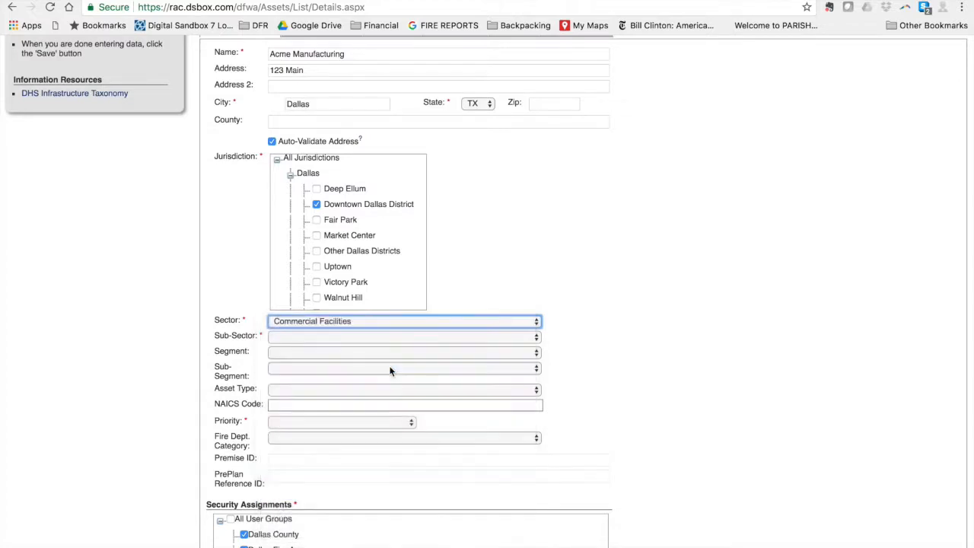
{"action": "left_click", "coordinate": [432, 337]}
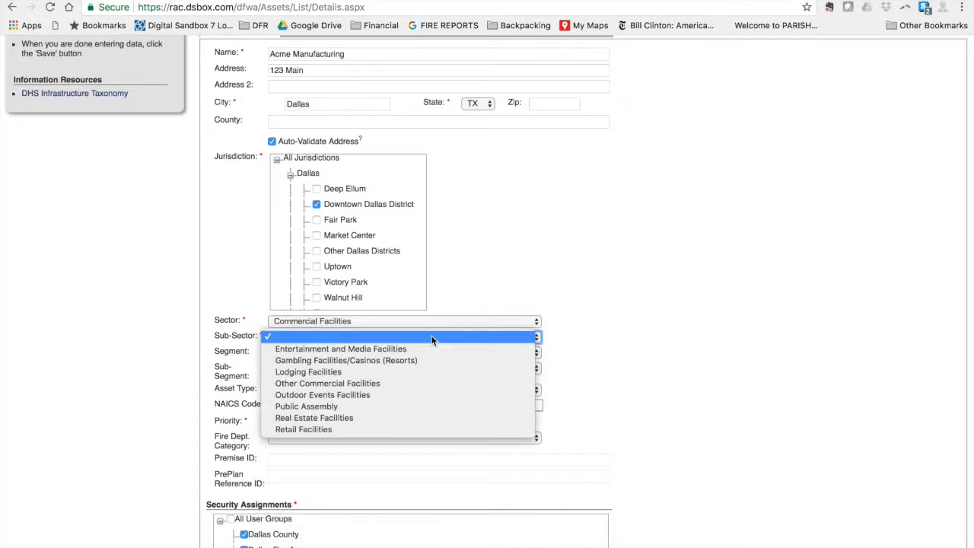
{"action": "left_click", "coordinate": [368, 419]}
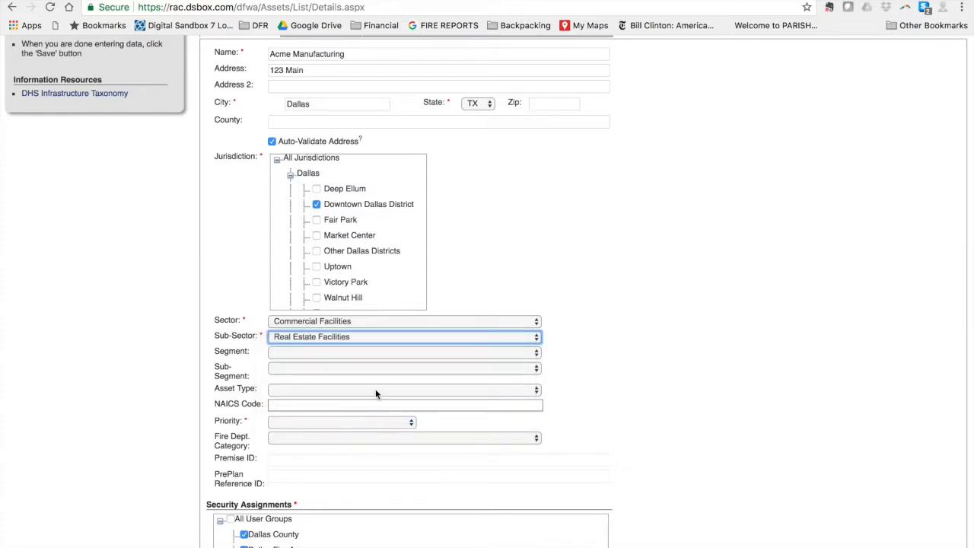
{"action": "left_click", "coordinate": [390, 354]}
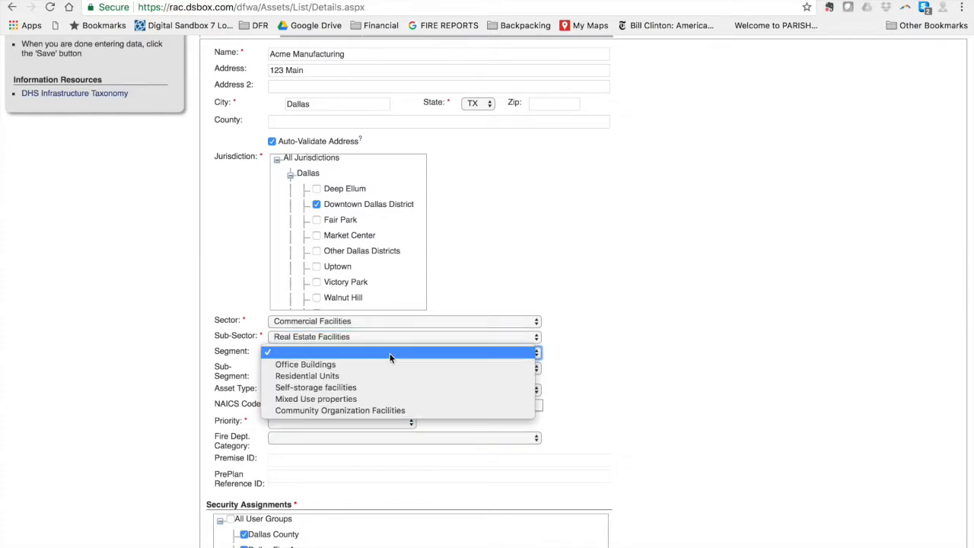
{"action": "left_click", "coordinate": [376, 375]}
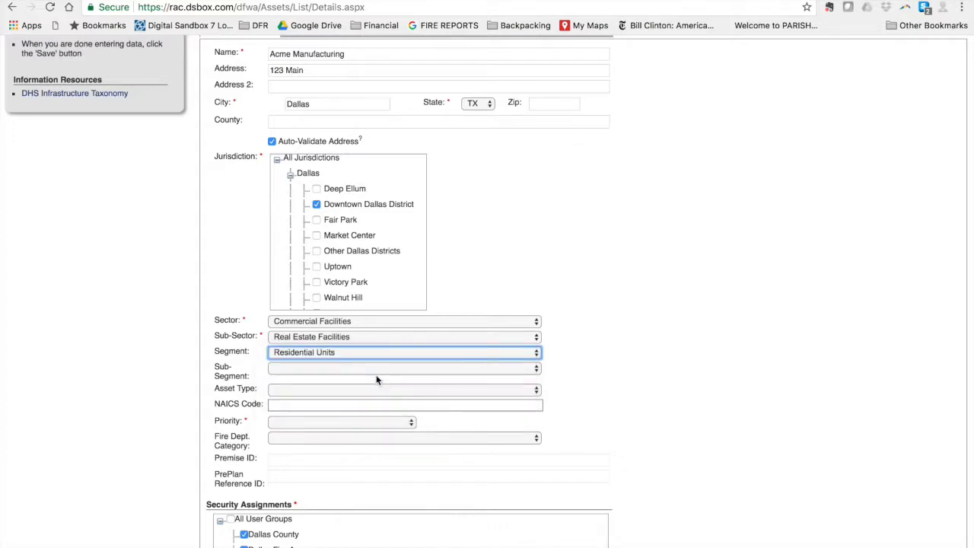
Set the asset's Sub-Segment to Multi-Family Residences and its Priority to Priority III
{"action": "left_click", "coordinate": [376, 371]}
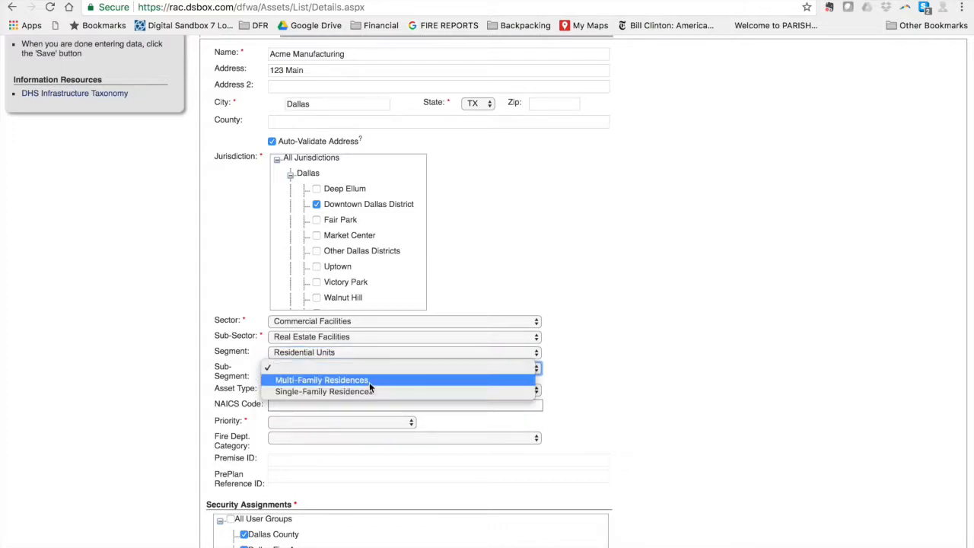
{"action": "left_click", "coordinate": [369, 382]}
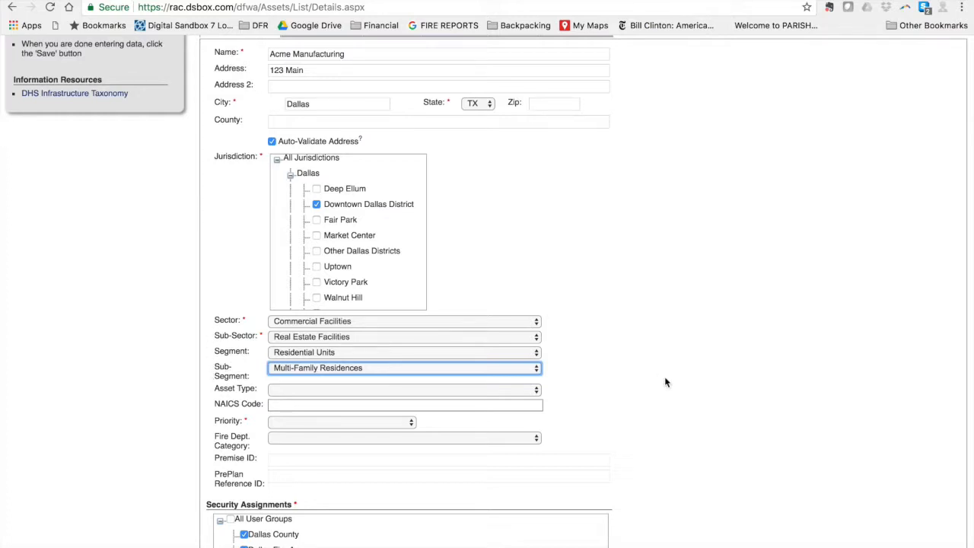
{"action": "scroll", "coordinate": [664, 382], "scroll_direction": "down", "scroll_amount": 1}
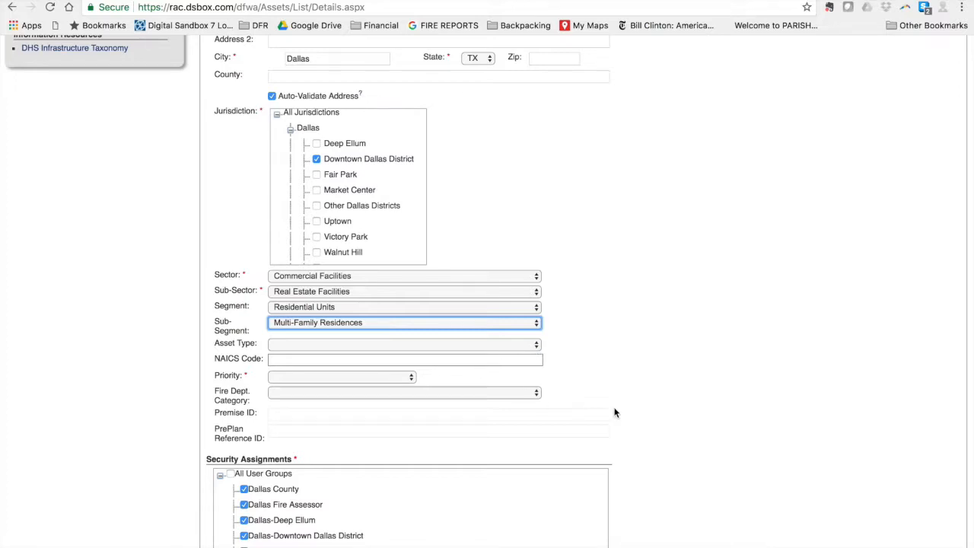
{"action": "scroll", "coordinate": [615, 412], "scroll_direction": "down", "scroll_amount": 1}
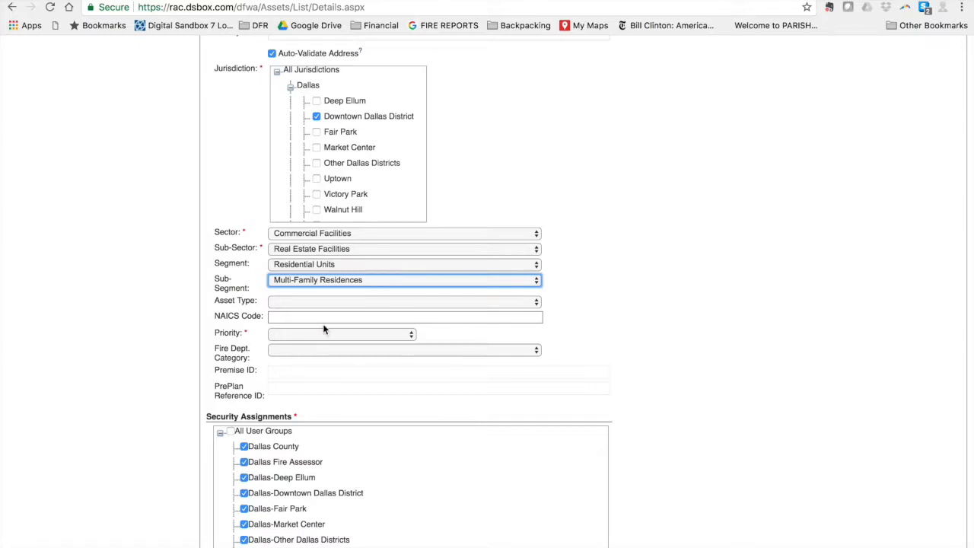
{"action": "left_click", "coordinate": [398, 333]}
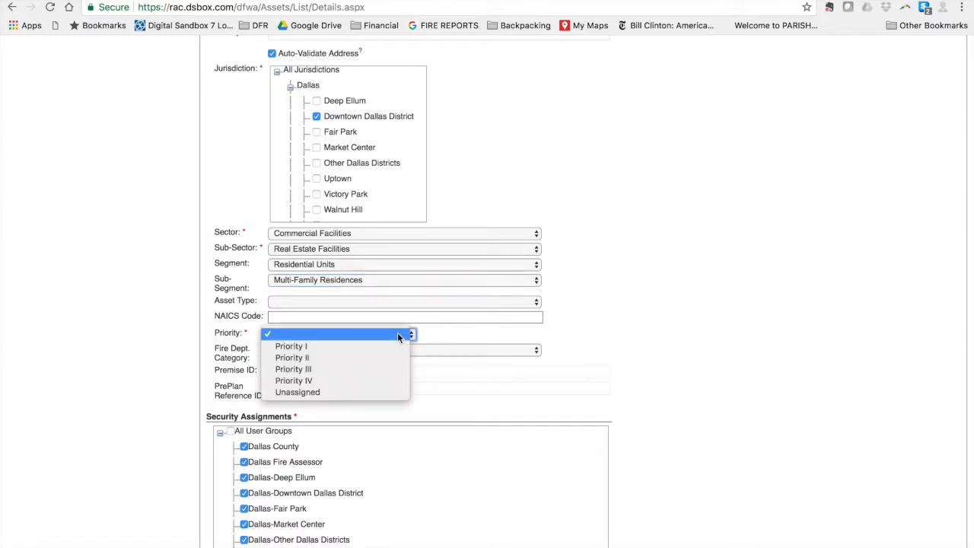
{"action": "left_click", "coordinate": [354, 370]}
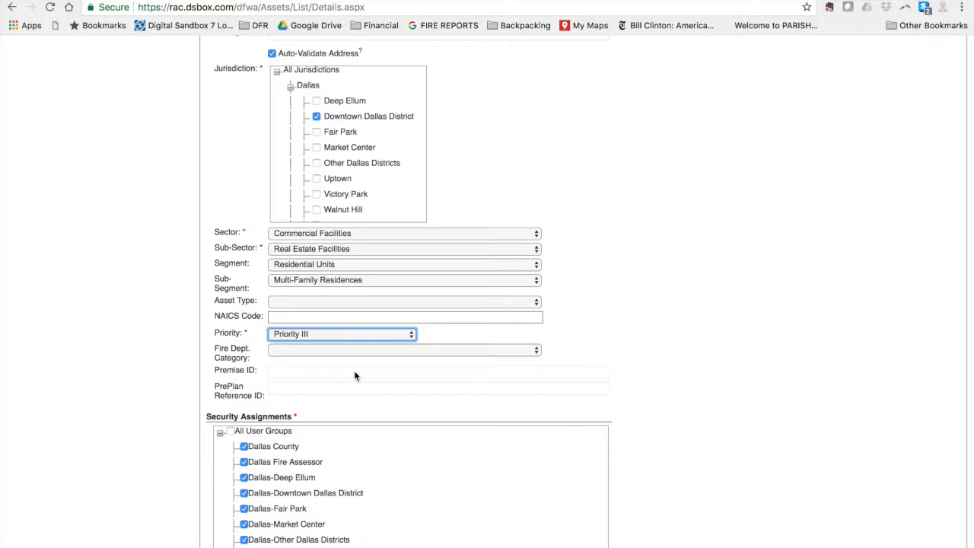
Switch the asset's priority to Priority IV and return it to Priority III
{"action": "left_click", "coordinate": [411, 333]}
{"action": "left_click", "coordinate": [403, 345]}
{"action": "left_click", "coordinate": [411, 336]}
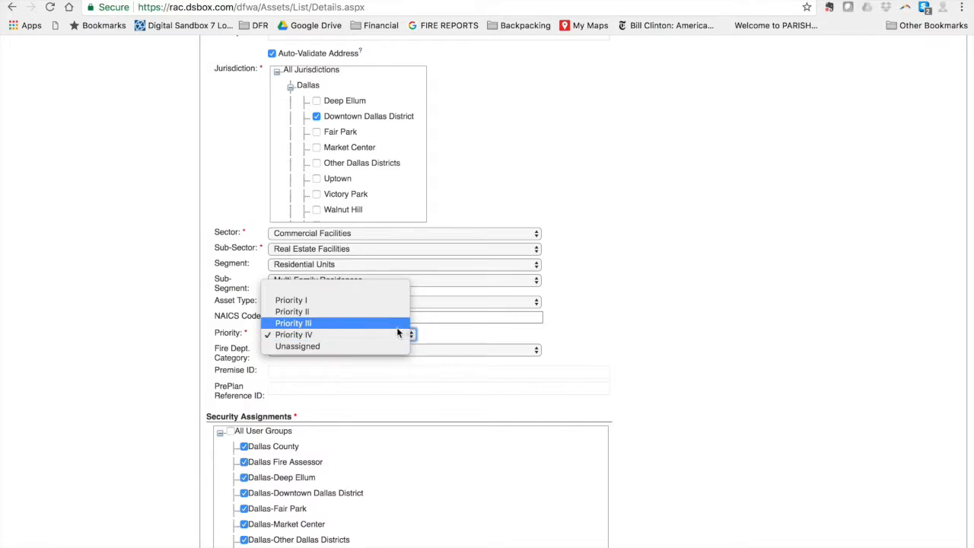
{"action": "left_click", "coordinate": [396, 326]}
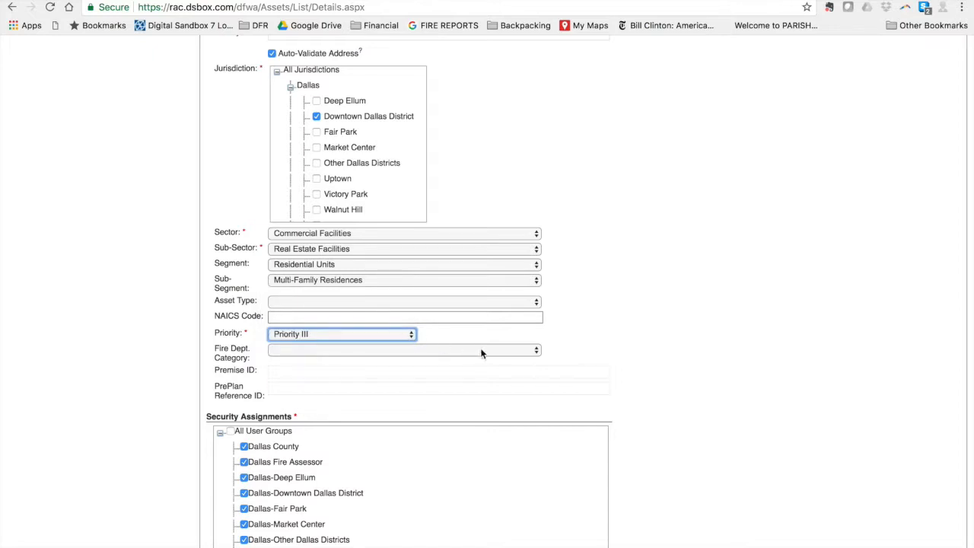
Set the asset's Fire Dept. Category to Class I: High Rise; >7 Floors
{"action": "left_click", "coordinate": [503, 350]}
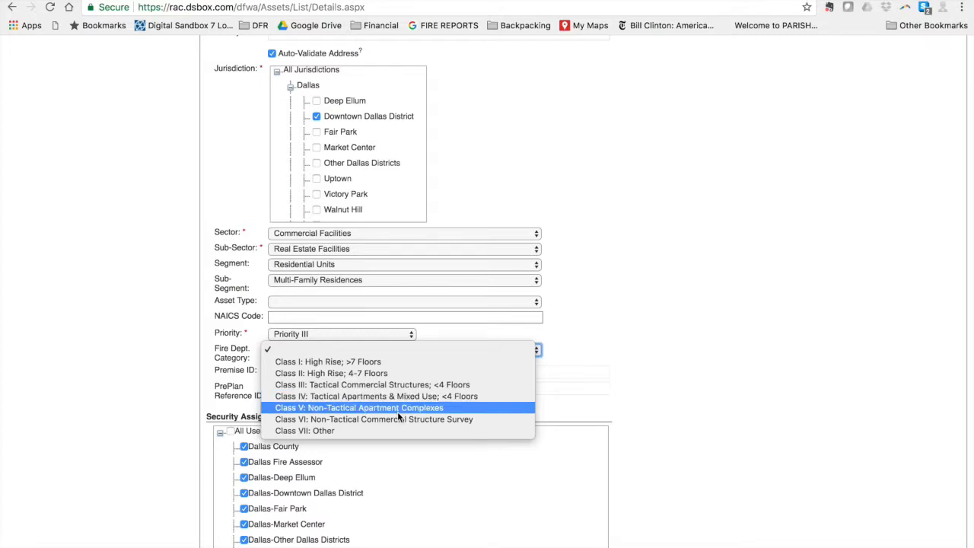
{"action": "left_click", "coordinate": [386, 363]}
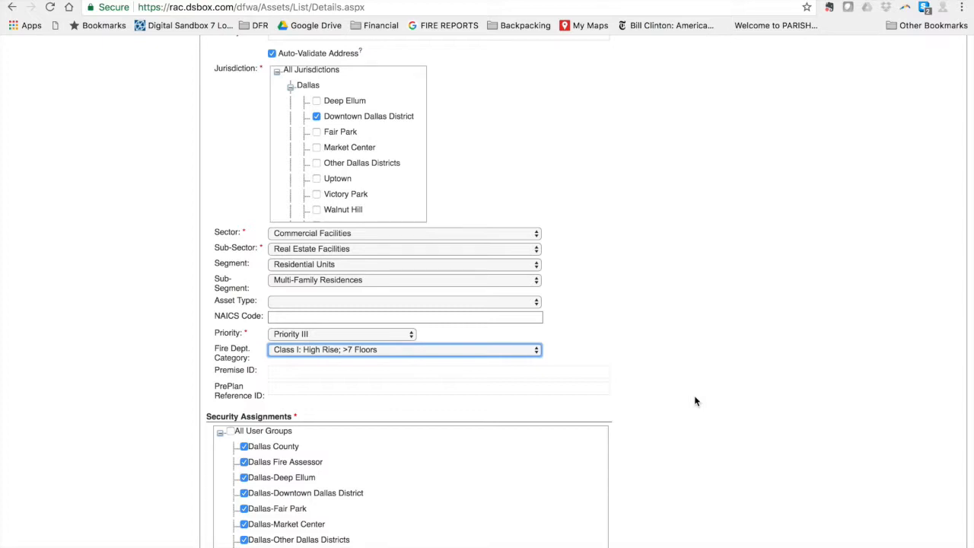
Save the new asset and approve updating its address and coordinates with the auto-validated results
{"action": "scroll", "coordinate": [694, 401], "scroll_direction": "up", "scroll_amount": 5}
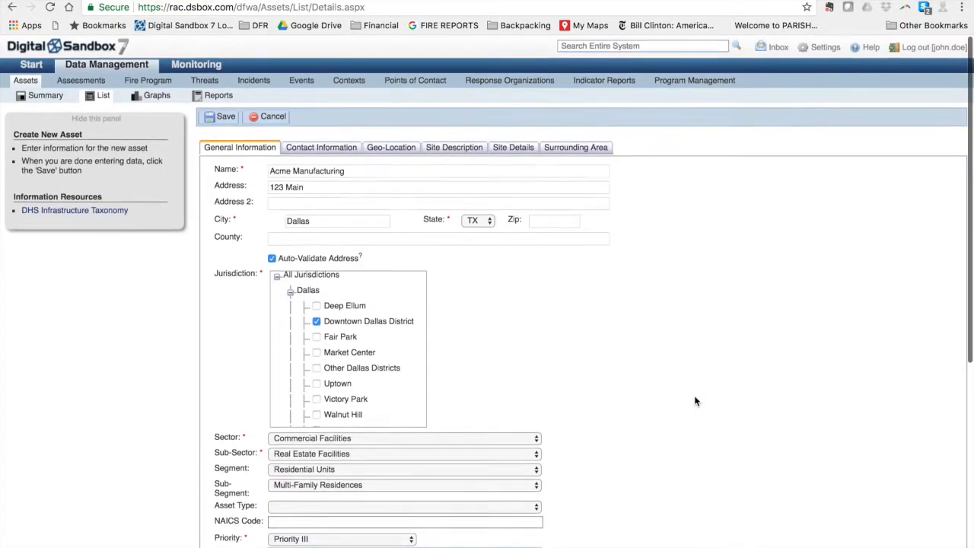
{"action": "left_click", "coordinate": [225, 117]}
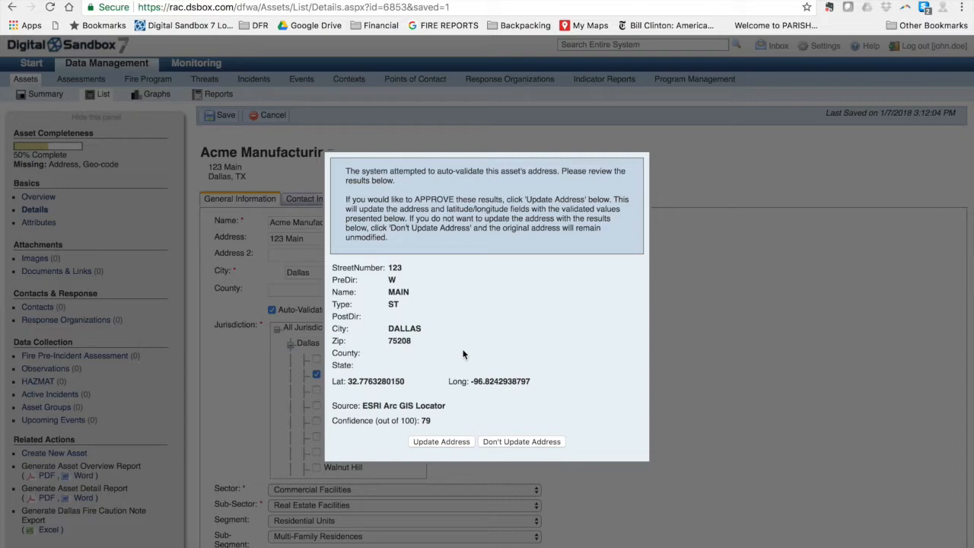
{"action": "left_click", "coordinate": [445, 444]}
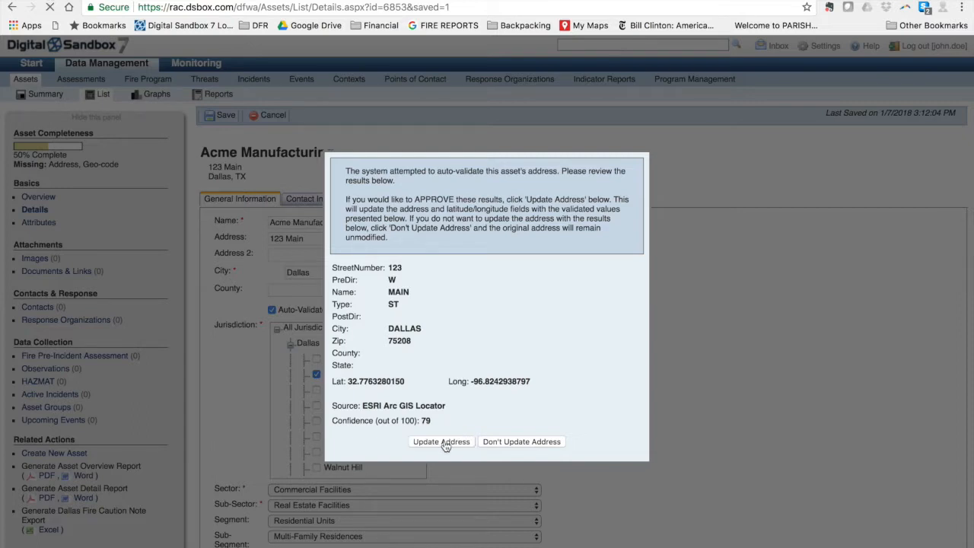